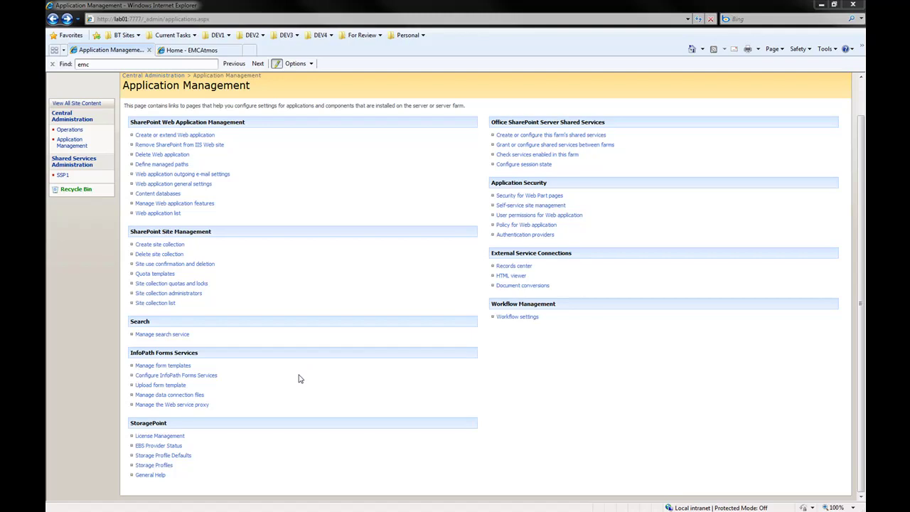
- Open the EMCAtmos storage profile and run Test Storage Settings to confirm the Atmos connection succeeds
{"action": "left_click", "coordinate": [155, 466]}
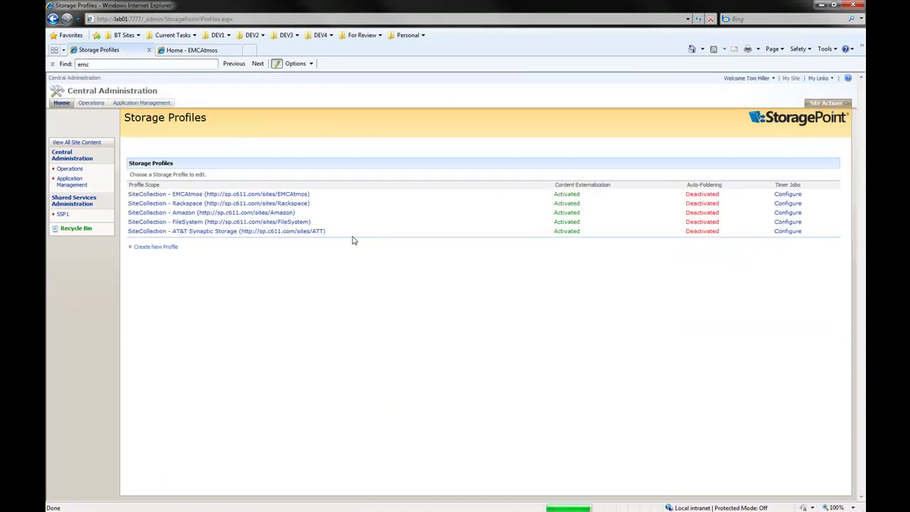
{"action": "left_click", "coordinate": [270, 193]}
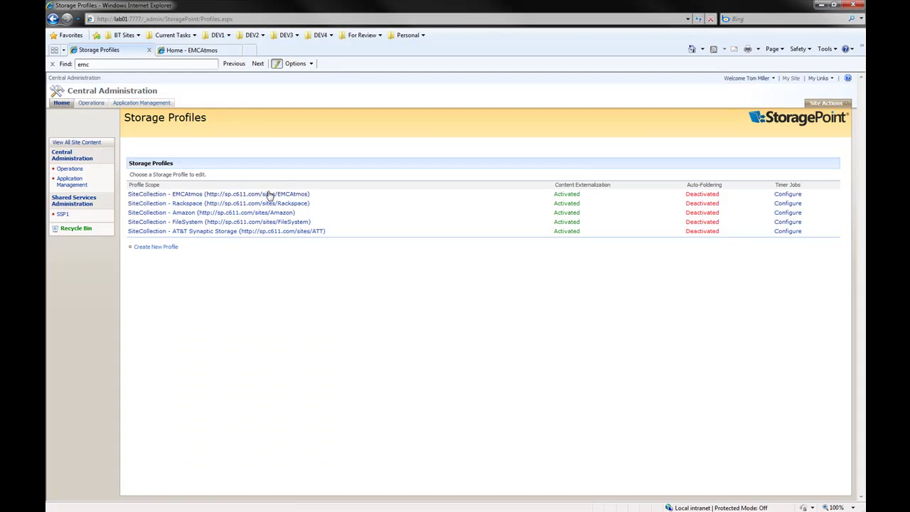
{"action": "left_click", "coordinate": [270, 194]}
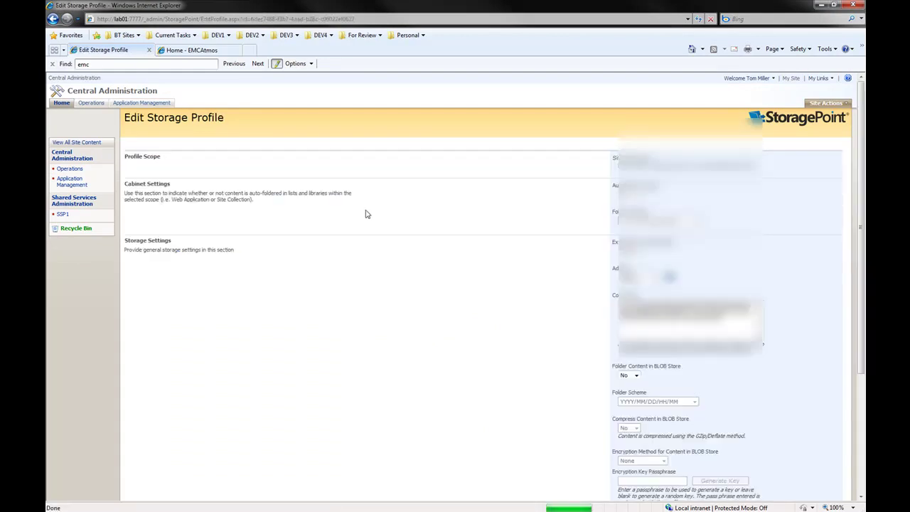
{"action": "scroll", "coordinate": [417, 249], "scroll_direction": "down", "scroll_amount": 3}
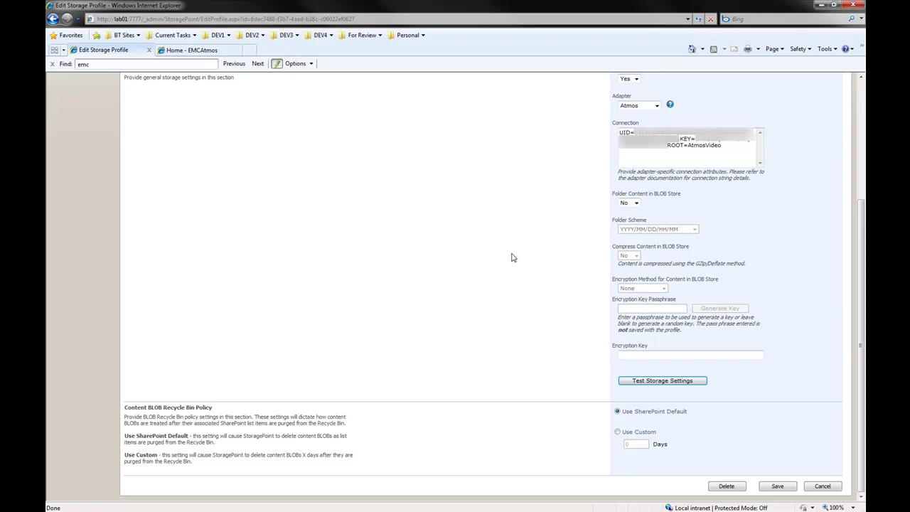
{"action": "left_click", "coordinate": [654, 382]}
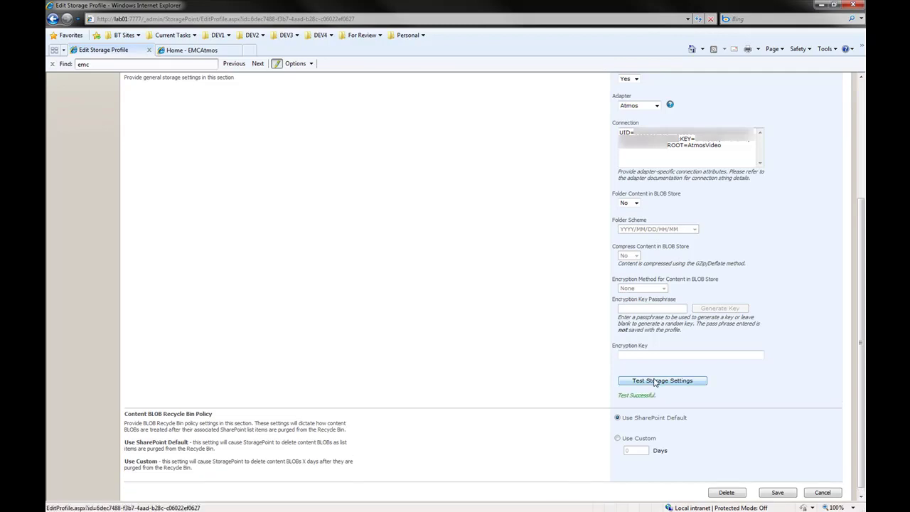
{"action": "left_click", "coordinate": [820, 6]}
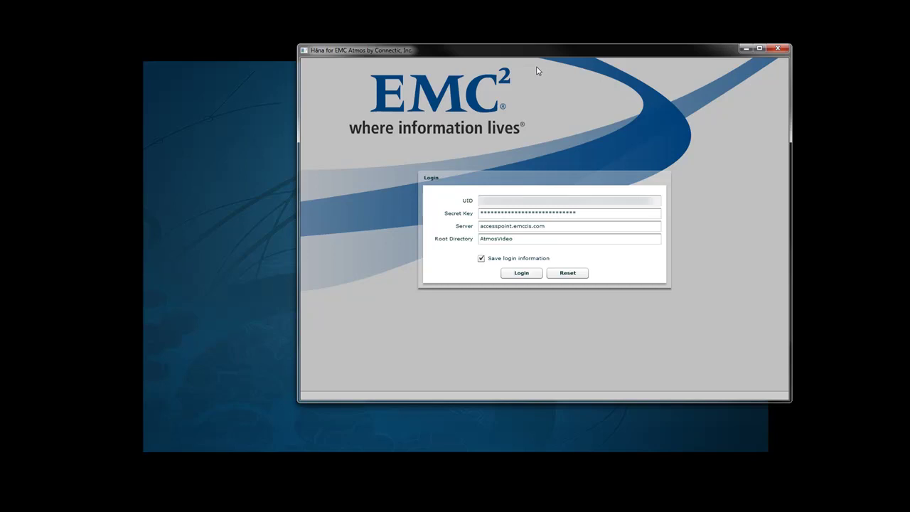
- Log in to Hana and refresh the AtmosVideo folder to confirm its Assets list is empty
{"action": "left_click", "coordinate": [528, 279]}
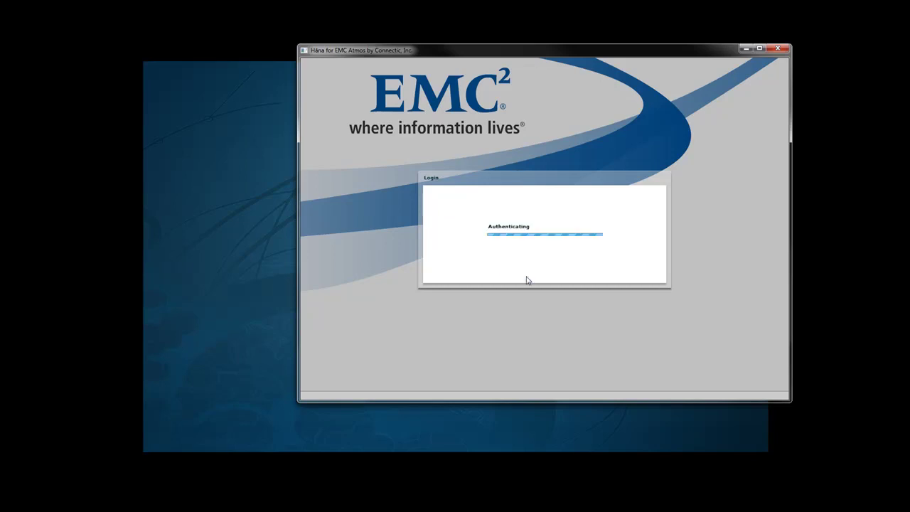
{"action": "left_click", "coordinate": [346, 118]}
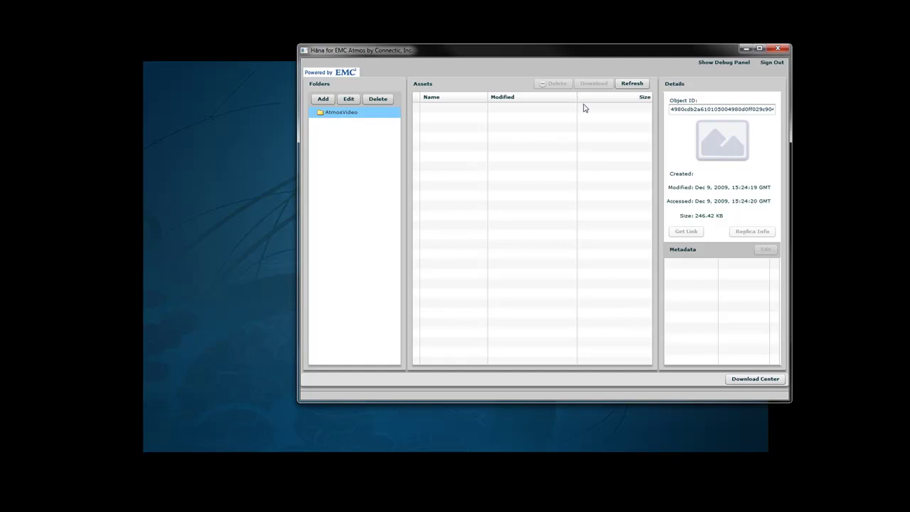
{"action": "left_click", "coordinate": [629, 86]}
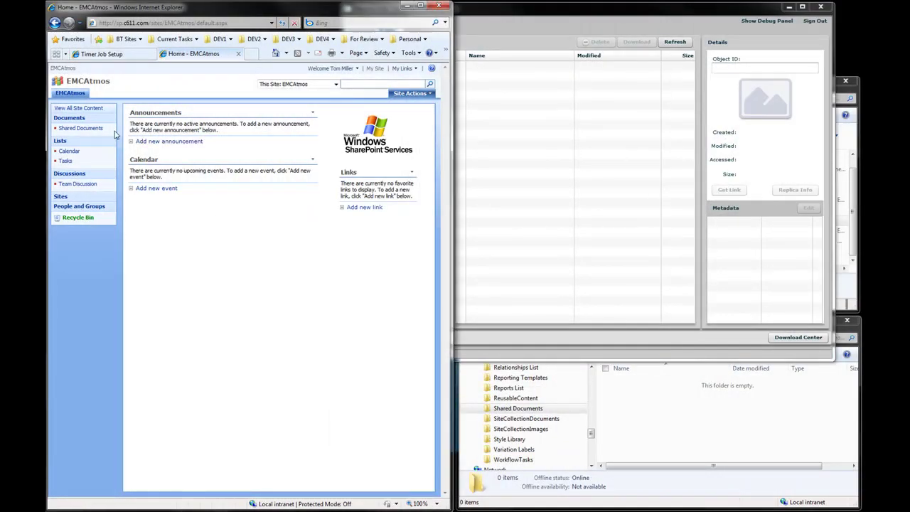
- Use Upload Multiple Documents to add Beach.jpg and Duck.gif from SampleDocs to Shared Documents
{"action": "left_click", "coordinate": [81, 128]}
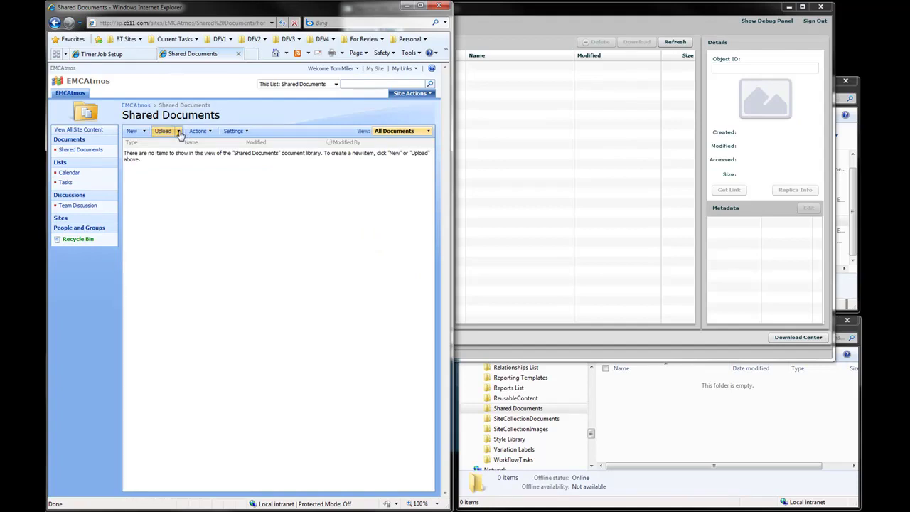
{"action": "left_click", "coordinate": [179, 131]}
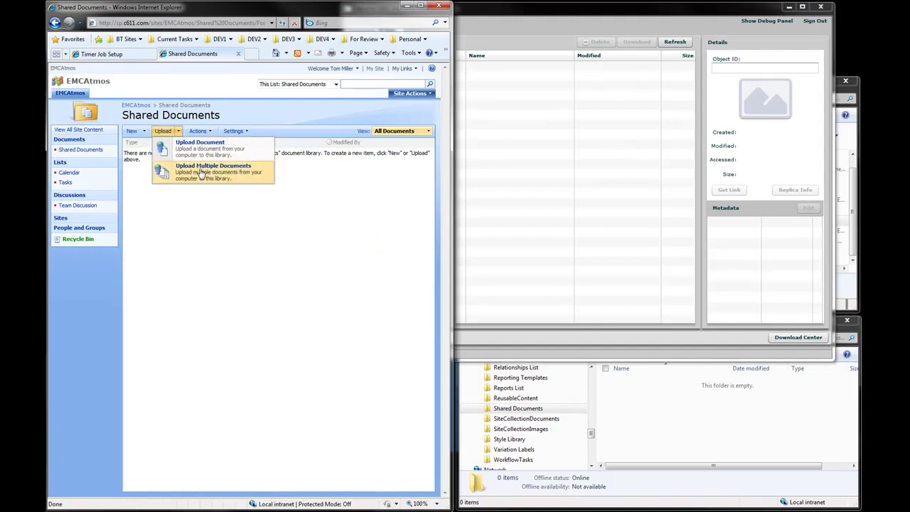
{"action": "left_click", "coordinate": [201, 171]}
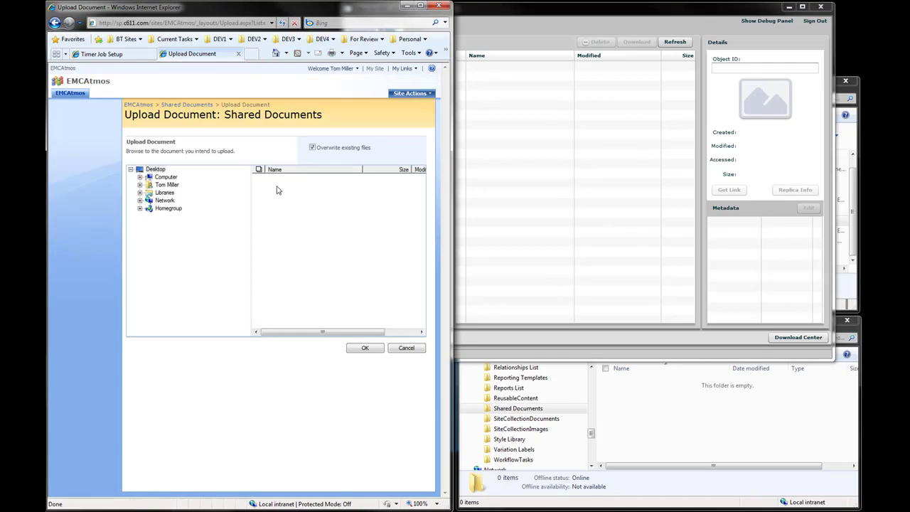
{"action": "left_click", "coordinate": [140, 193]}
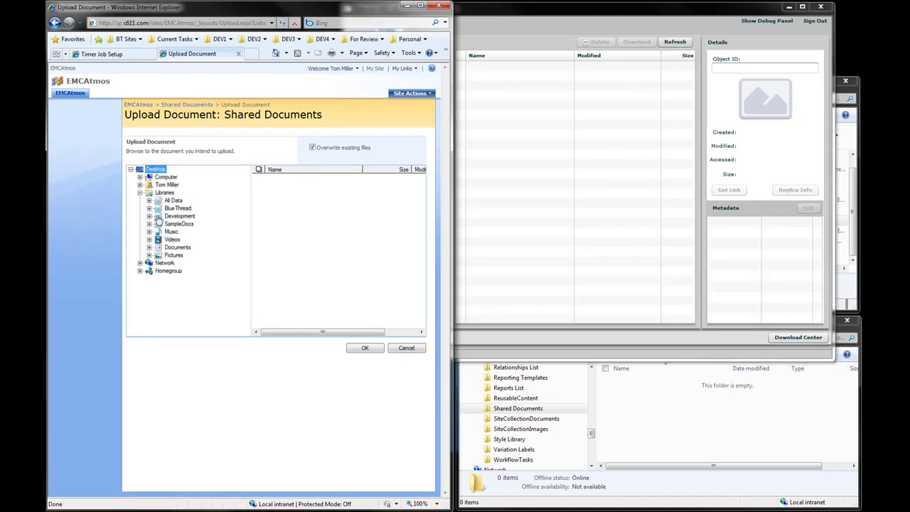
{"action": "left_click", "coordinate": [174, 225]}
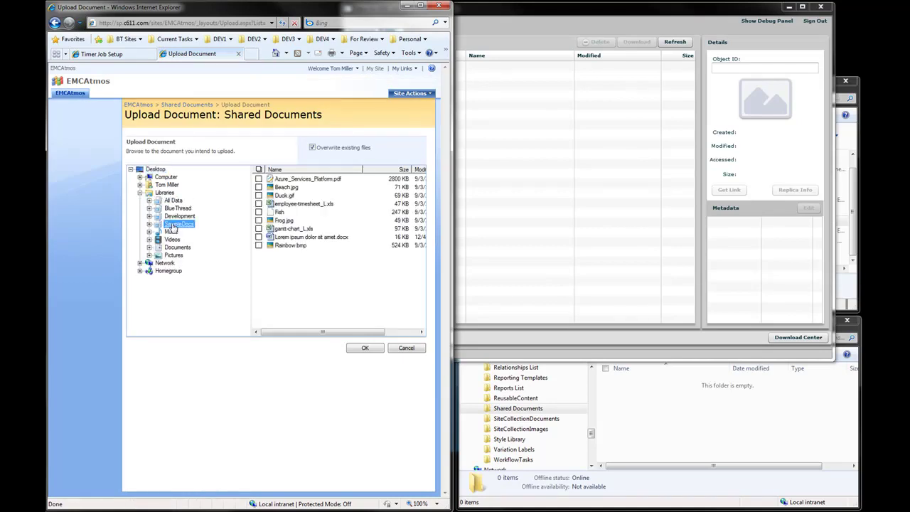
{"action": "left_click", "coordinate": [259, 188]}
{"action": "left_click", "coordinate": [259, 195]}
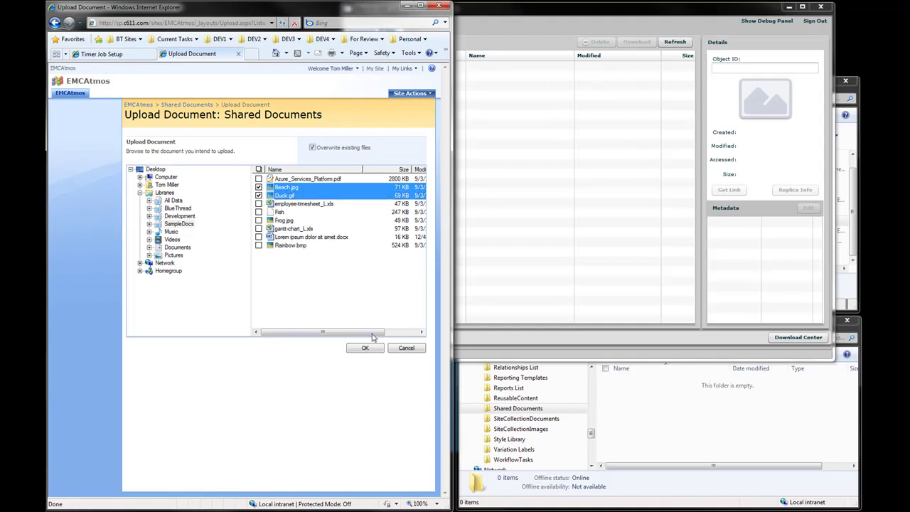
{"action": "left_click", "coordinate": [370, 349]}
{"action": "left_click", "coordinate": [473, 302]}
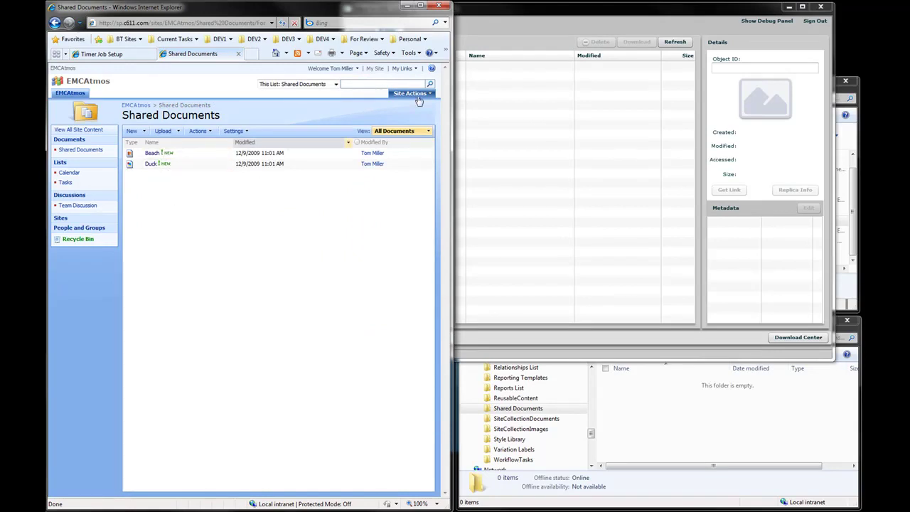
{"action": "left_click", "coordinate": [552, 27]}
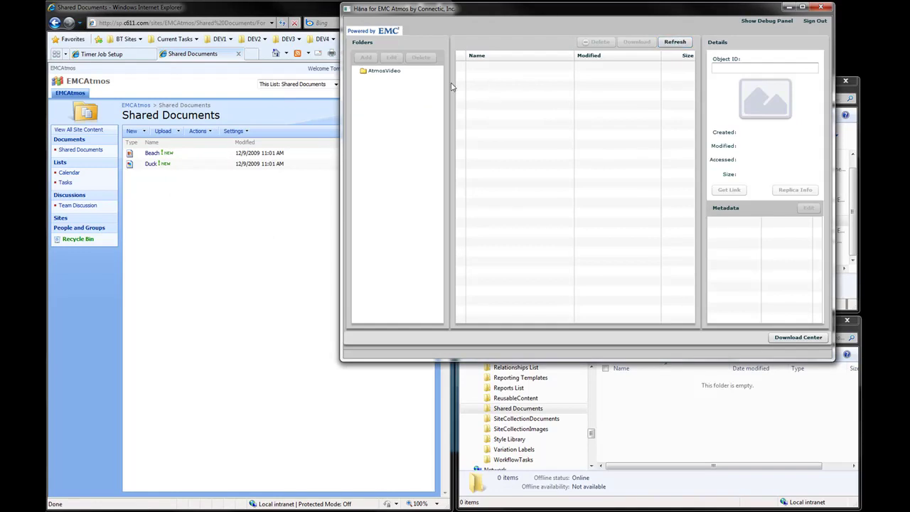
- Reload AtmosVideo in Hana to show the two new BLOBs of 70.74 KB and 68.12 KB
{"action": "left_click", "coordinate": [420, 75]}
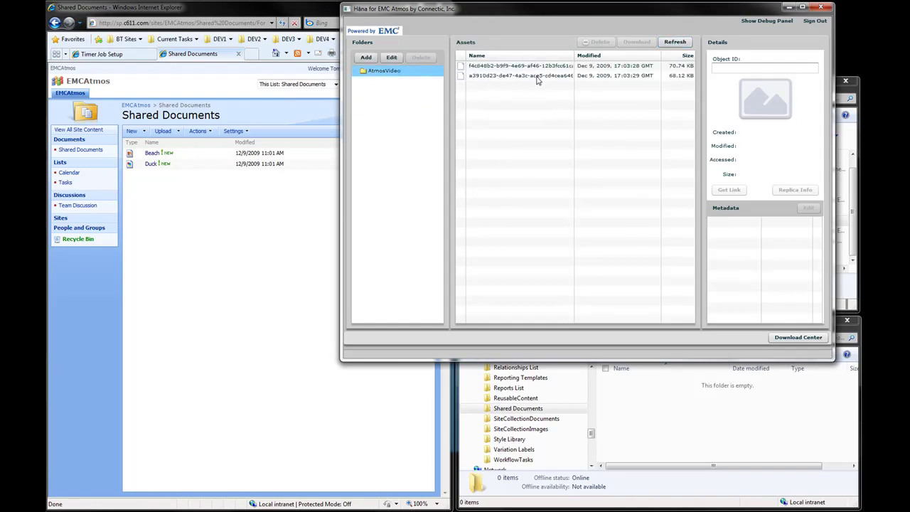
{"action": "left_click", "coordinate": [280, 193]}
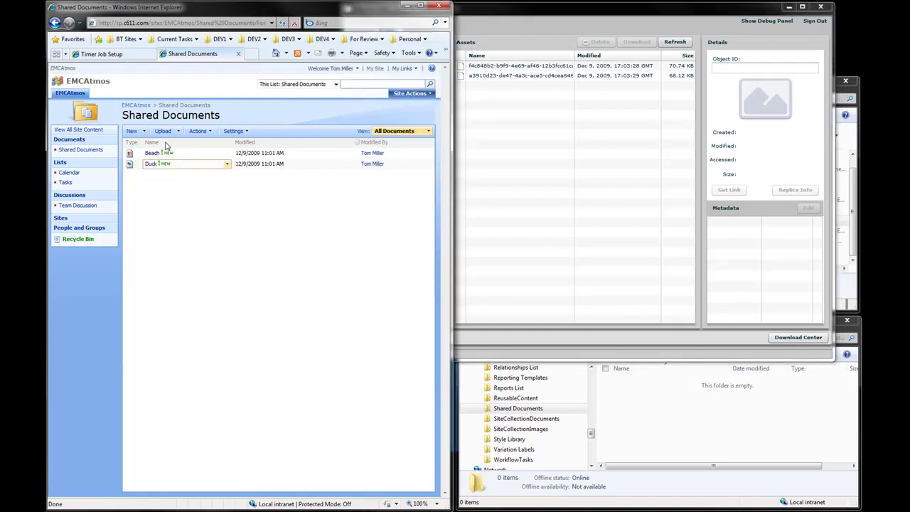
- Create a new Word document from the library and paste lorem ipsum text into it
{"action": "left_click", "coordinate": [143, 134]}
{"action": "left_click", "coordinate": [155, 148]}
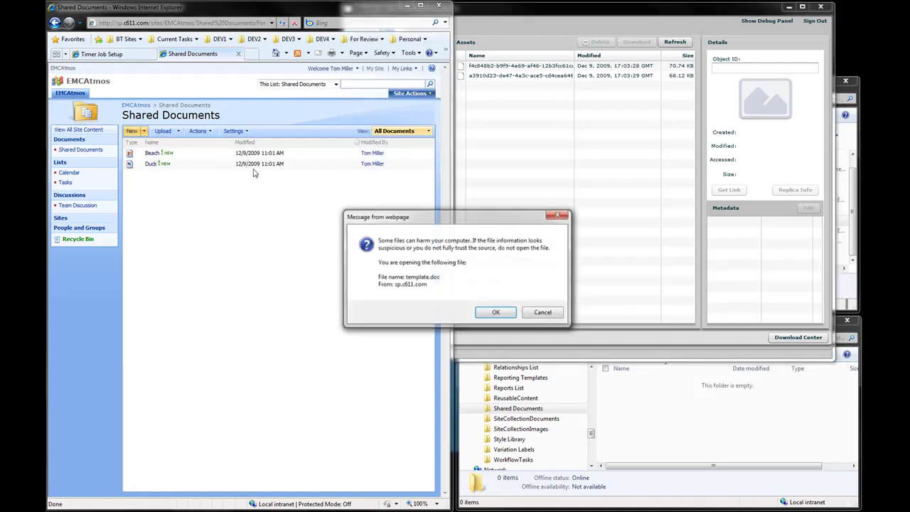
{"action": "left_click", "coordinate": [501, 313]}
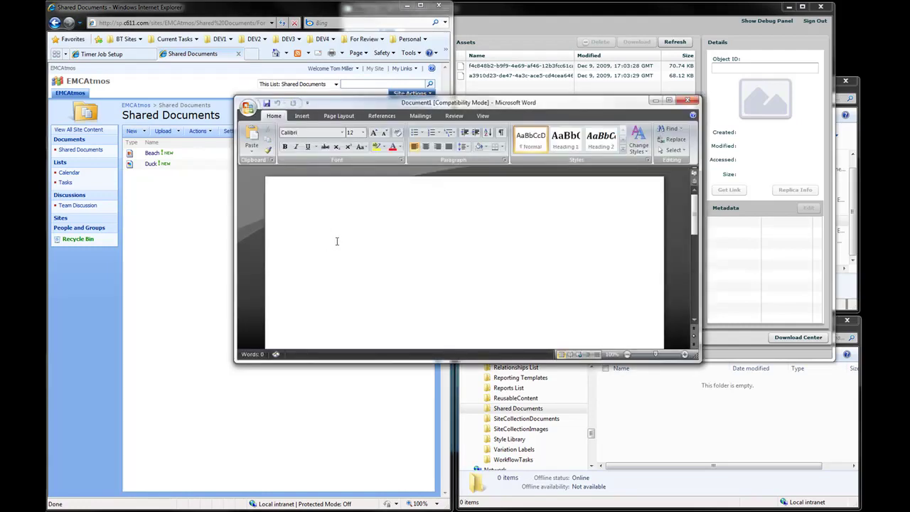
{"action": "right_click", "coordinate": [326, 271]}
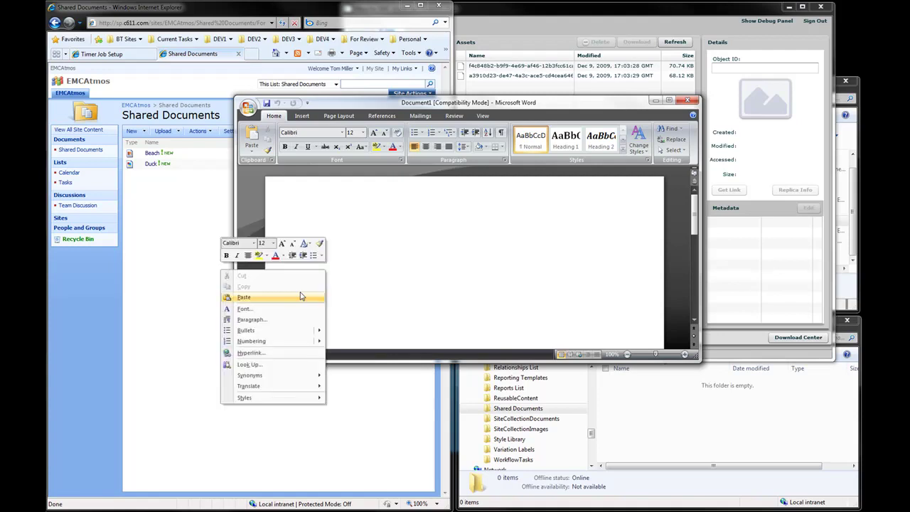
{"action": "left_click", "coordinate": [297, 297]}
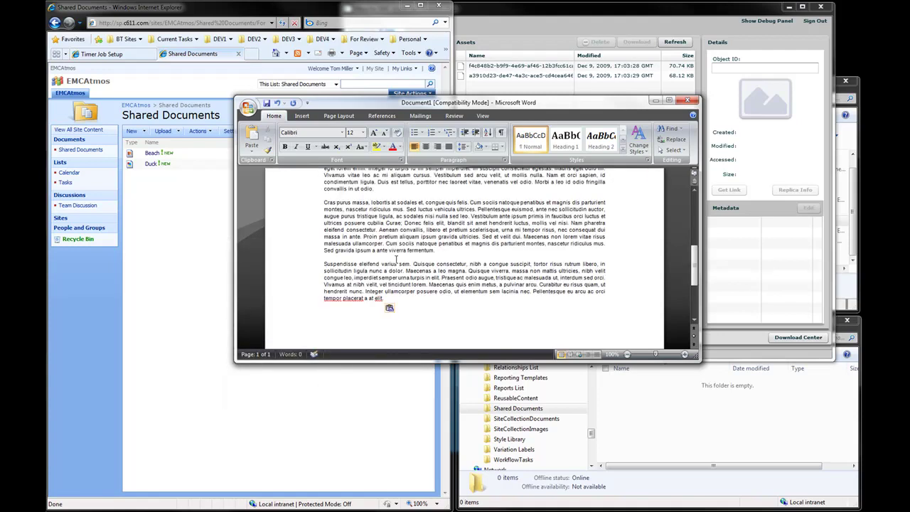
- Close Word and save the document 'Lorem ipsum dolor sit amet' into Shared Documents
{"action": "left_click", "coordinate": [687, 101]}
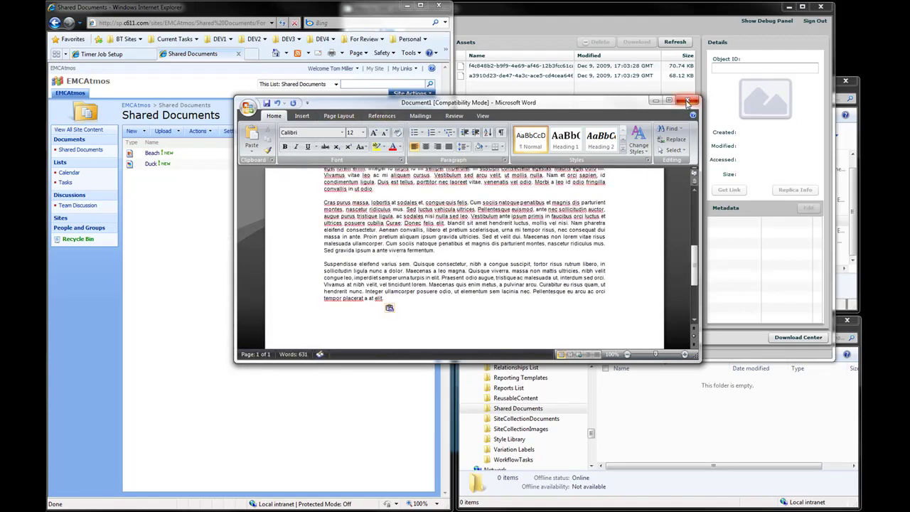
{"action": "left_click", "coordinate": [84, 286]}
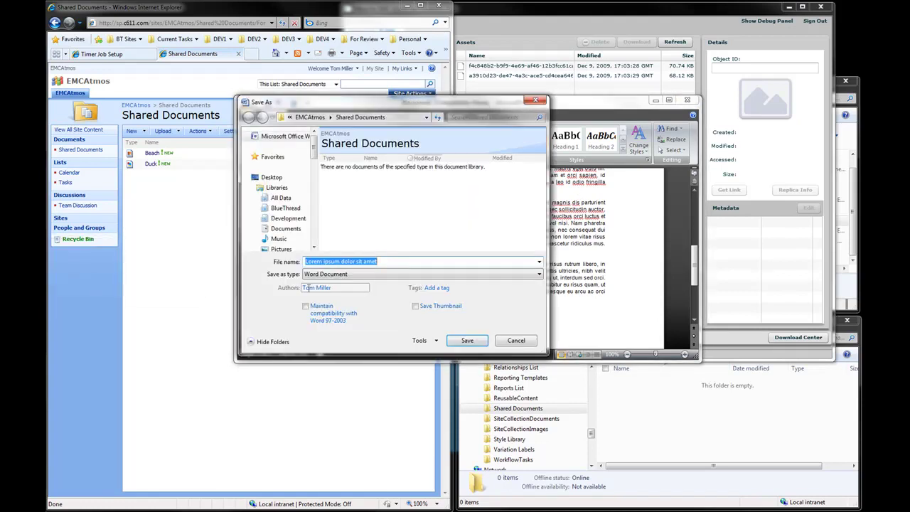
{"action": "left_click", "coordinate": [473, 340]}
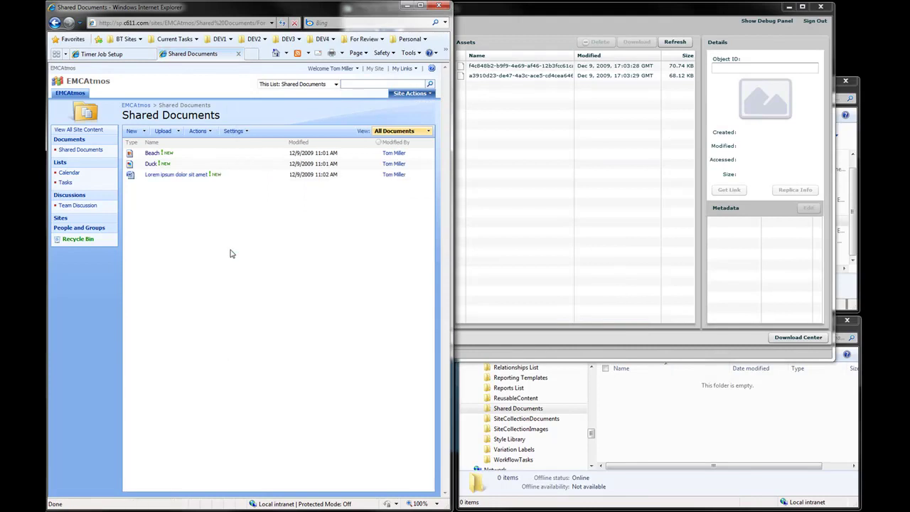
- Refresh Hana's Assets pane to reveal the third 17.49 KB BLOB for the Word document
{"action": "left_click", "coordinate": [616, 12]}
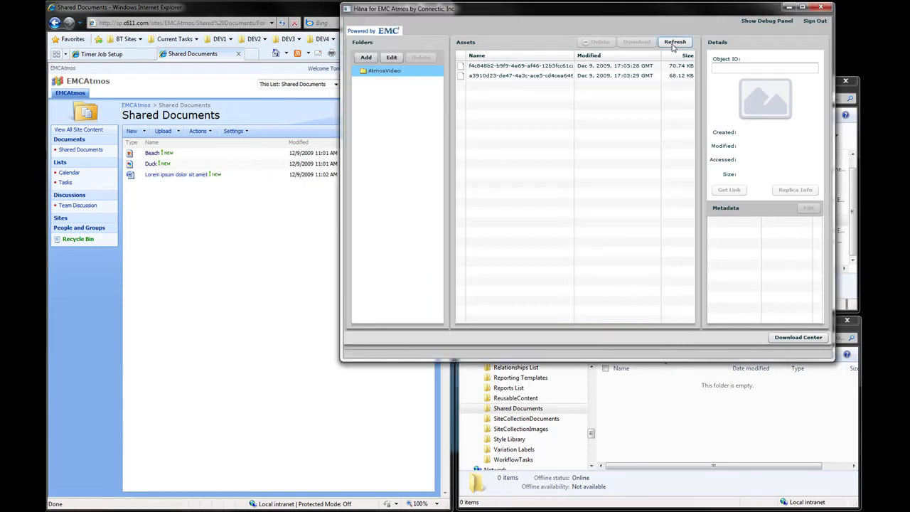
{"action": "left_click", "coordinate": [674, 42]}
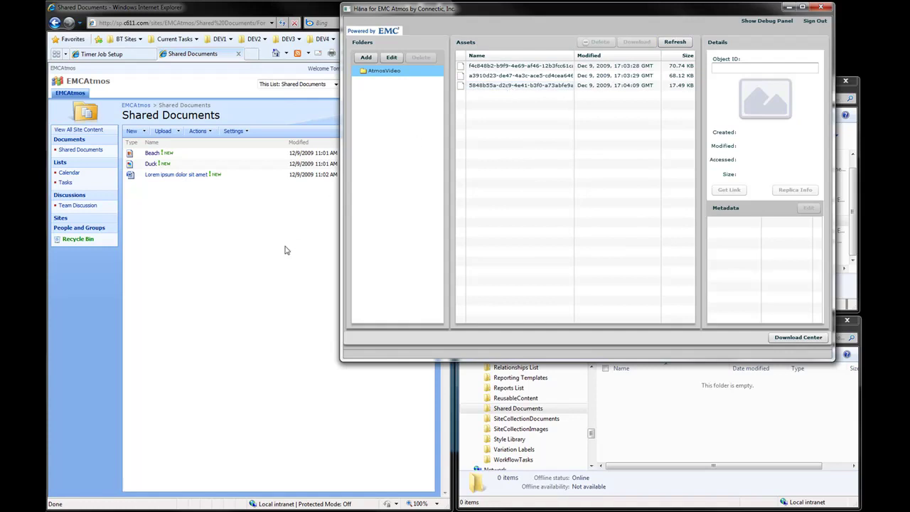
{"action": "left_click", "coordinate": [729, 470]}
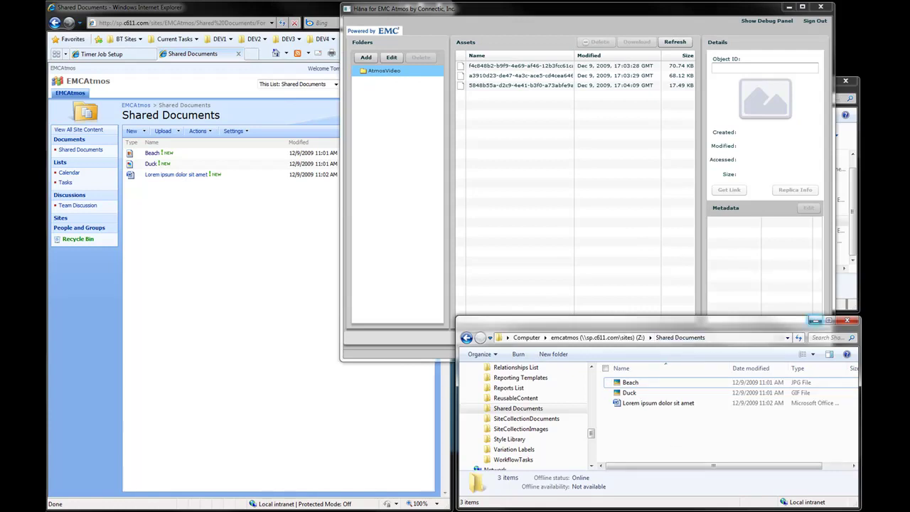
- Drag Frog.jpg from the SampleDocs window into the Z:\Shared Documents folder to copy it
{"action": "left_click", "coordinate": [859, 104]}
{"action": "left_click", "coordinate": [628, 220]}
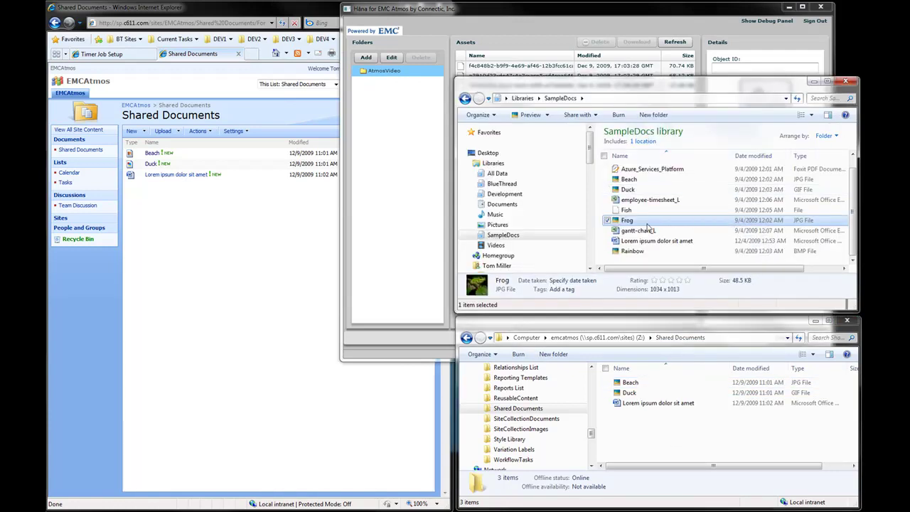
{"action": "left_click_drag", "start_coordinate": [641, 222], "coordinate": [668, 459]}
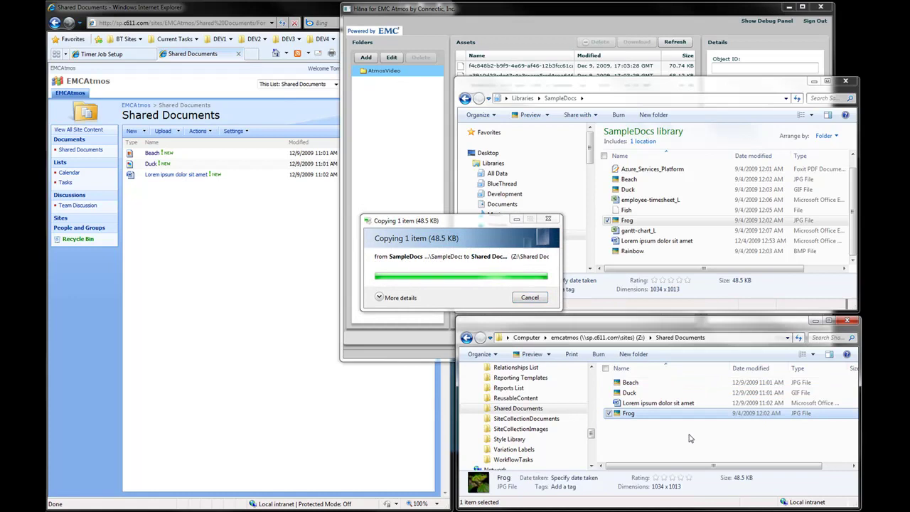
{"action": "left_click", "coordinate": [464, 8]}
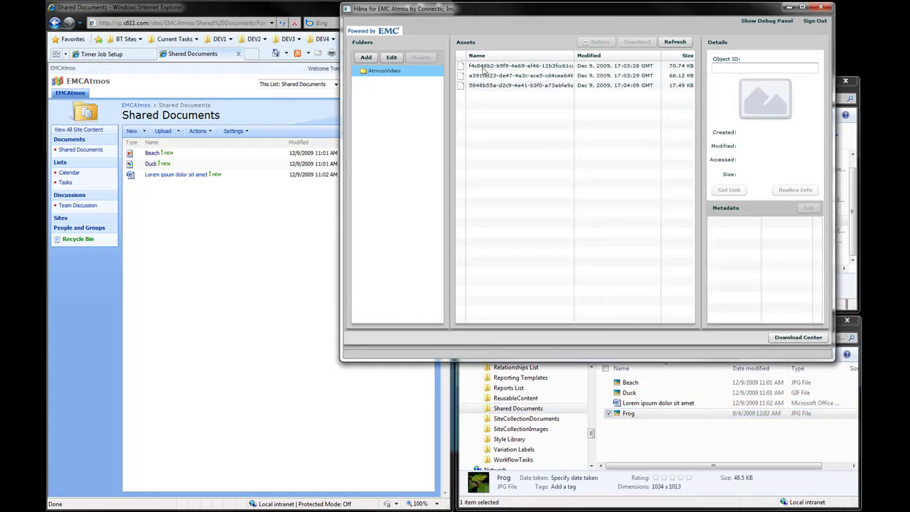
- Refresh Hana's assets to show the 48.57 KB object, and reload Shared Documents to list Frog
{"action": "left_click", "coordinate": [674, 42]}
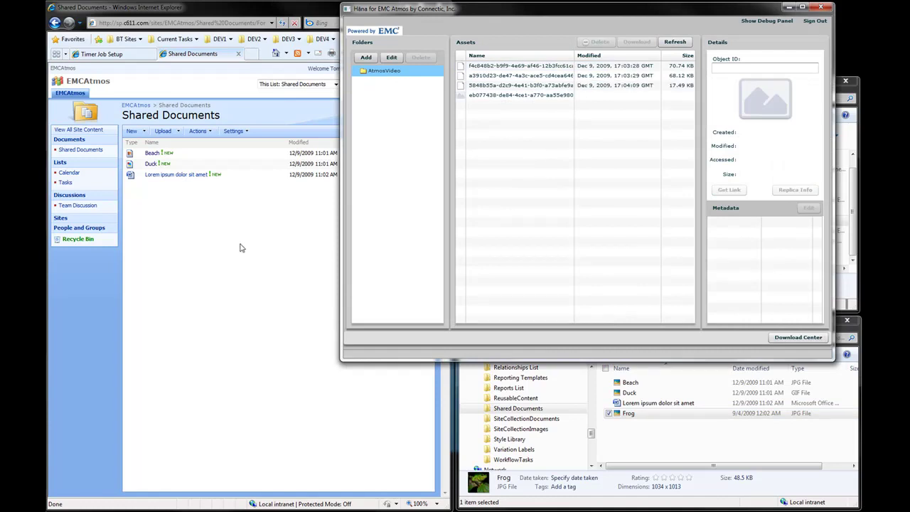
{"action": "left_click", "coordinate": [210, 228]}
{"action": "key", "text": "F5"}
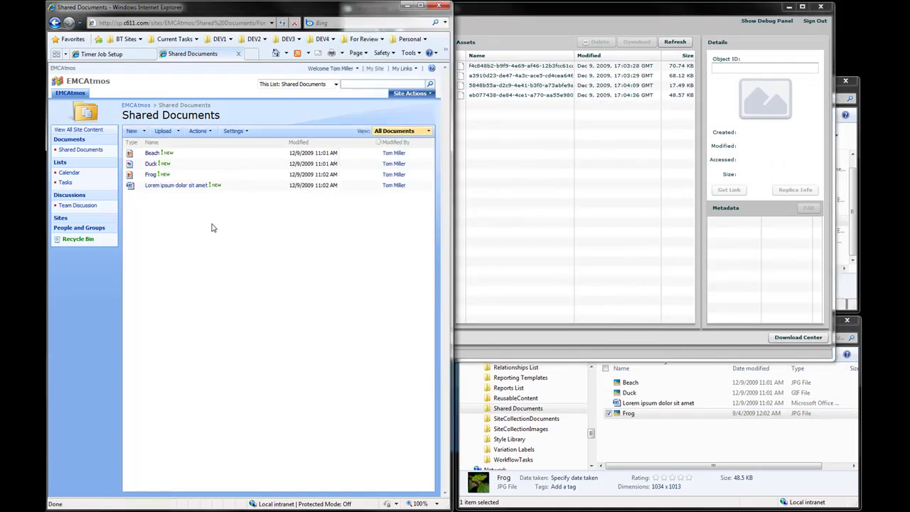
{"action": "mouse_move", "coordinate": [153, 178]}
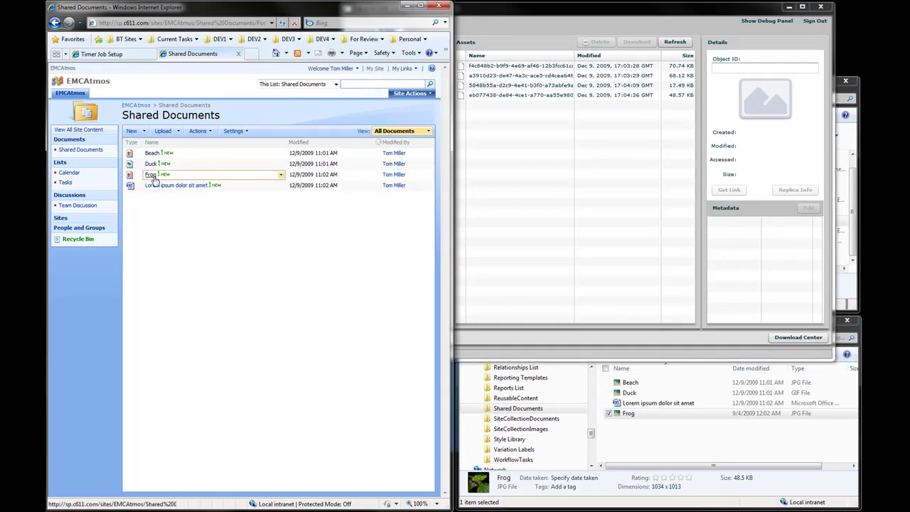
{"action": "double_click", "coordinate": [629, 414]}
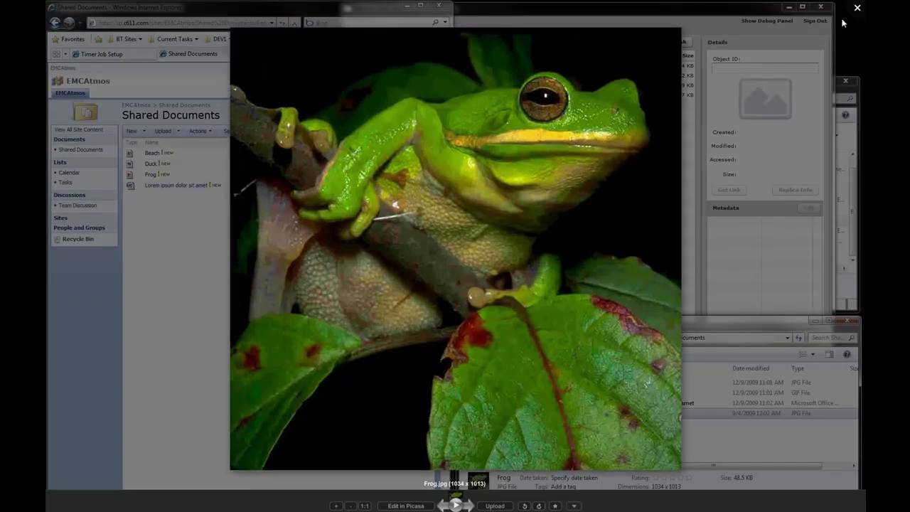
{"action": "left_click", "coordinate": [857, 10]}
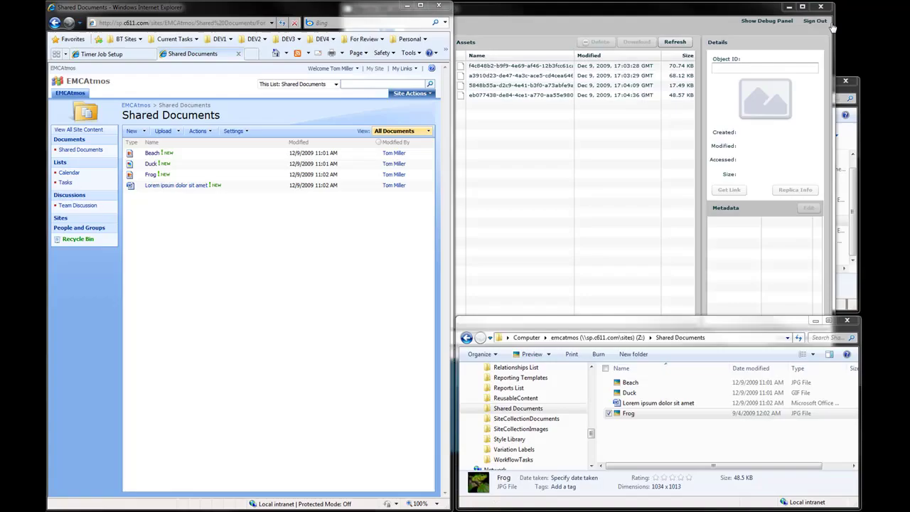
{"action": "left_click", "coordinate": [158, 177]}
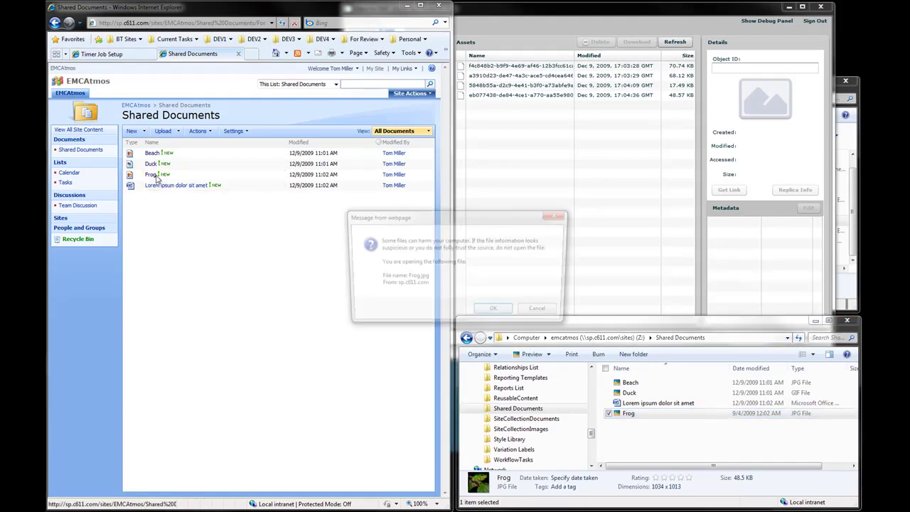
{"action": "left_click", "coordinate": [491, 313]}
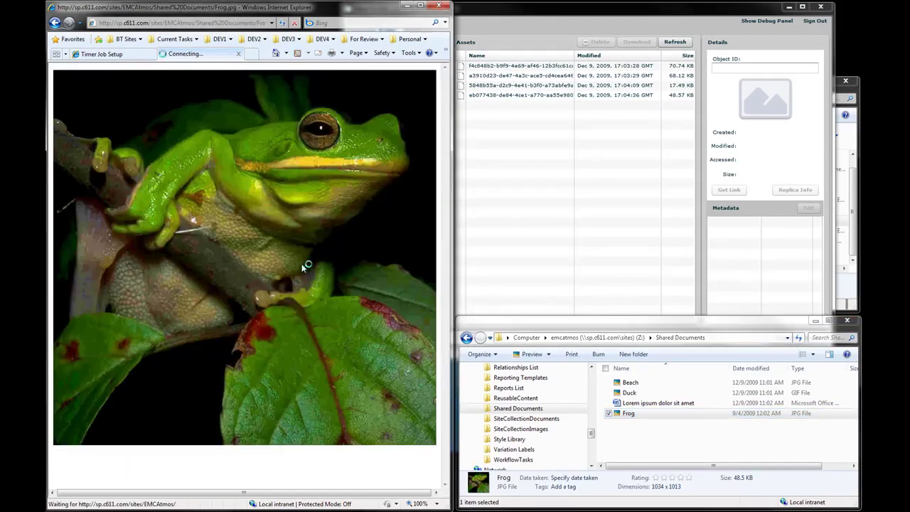
{"action": "key", "text": "BackSpace"}
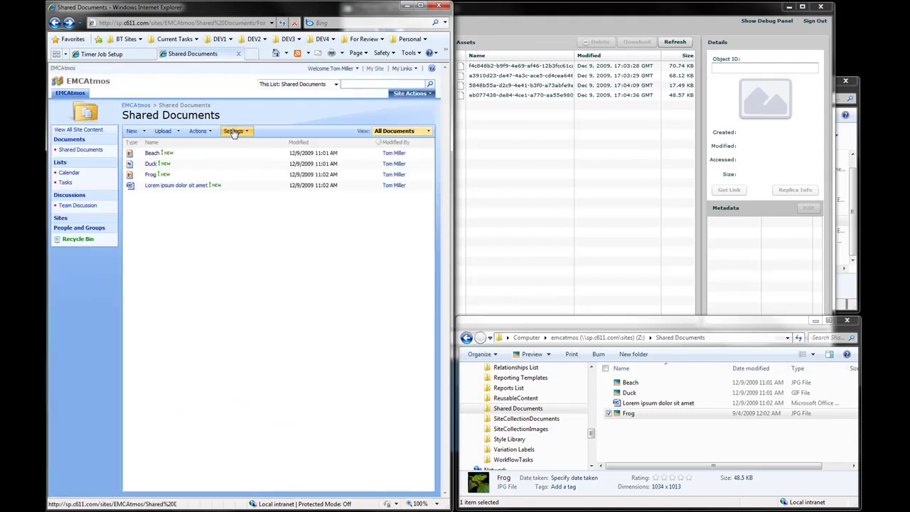
- Select the 48.57 KB eb077438 asset and check its EncodedAbsUrl metadata points to Shared Documents/Frog.jpg
{"action": "left_click", "coordinate": [234, 132]}
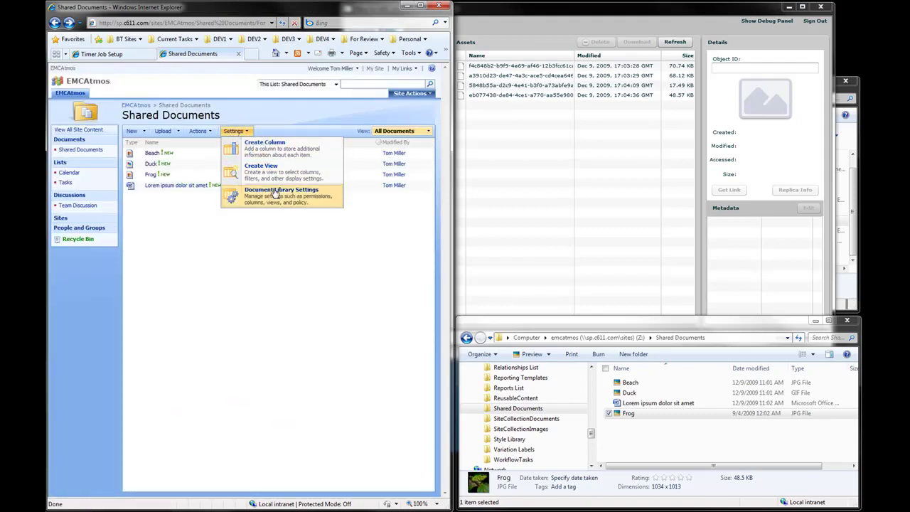
{"action": "left_click", "coordinate": [249, 278]}
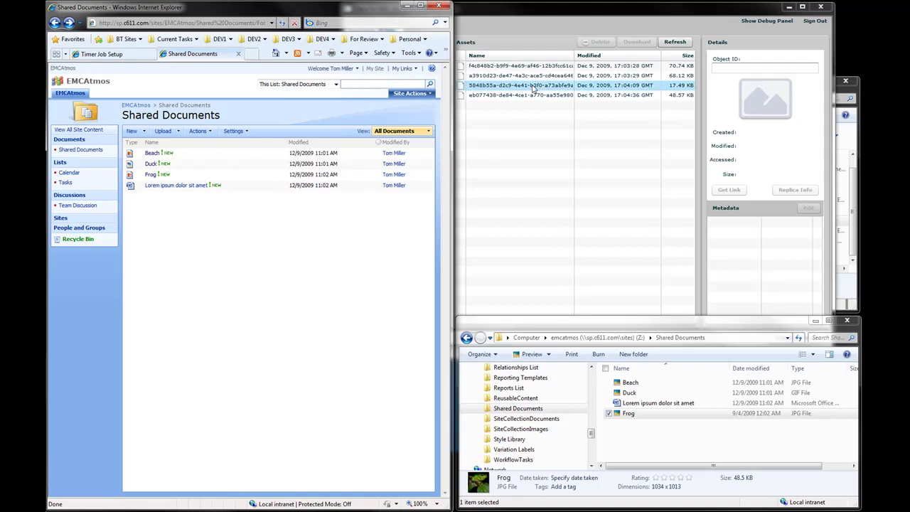
{"action": "left_click", "coordinate": [525, 101]}
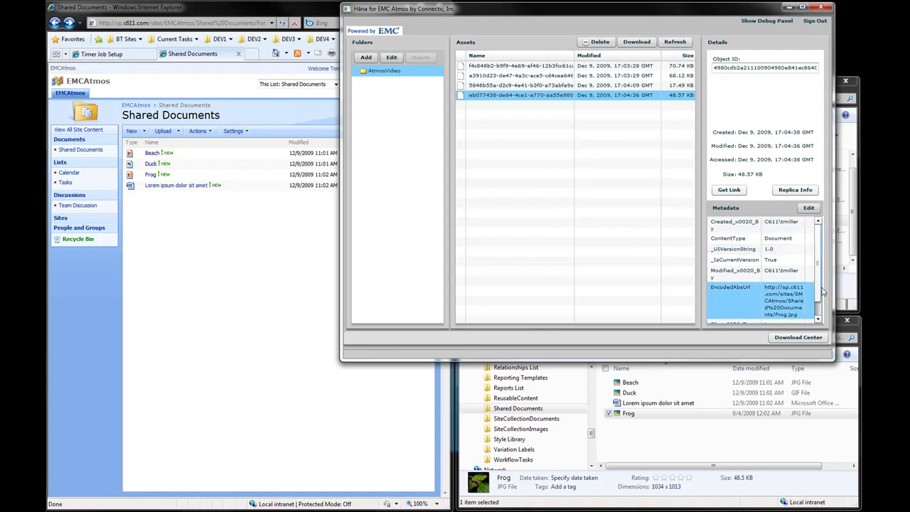
{"action": "scroll", "coordinate": [819, 287], "scroll_direction": "down", "scroll_amount": 1}
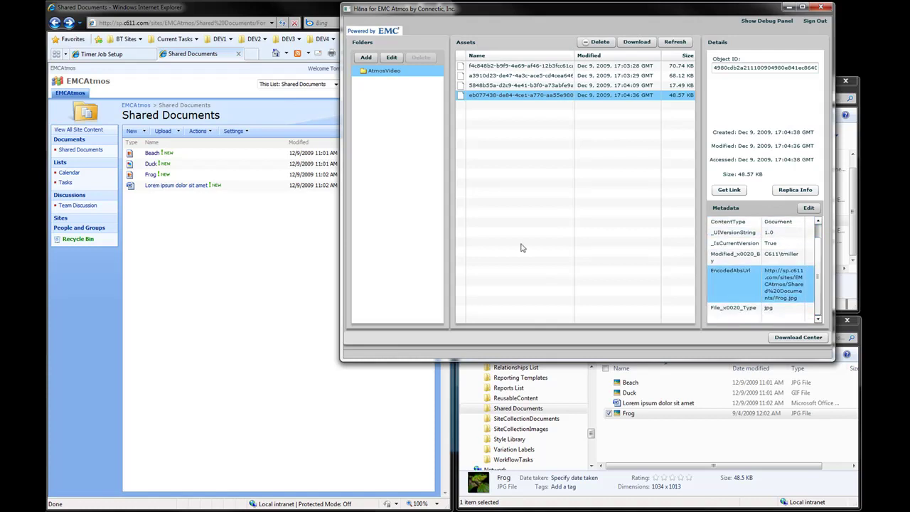
{"action": "left_click", "coordinate": [209, 198]}
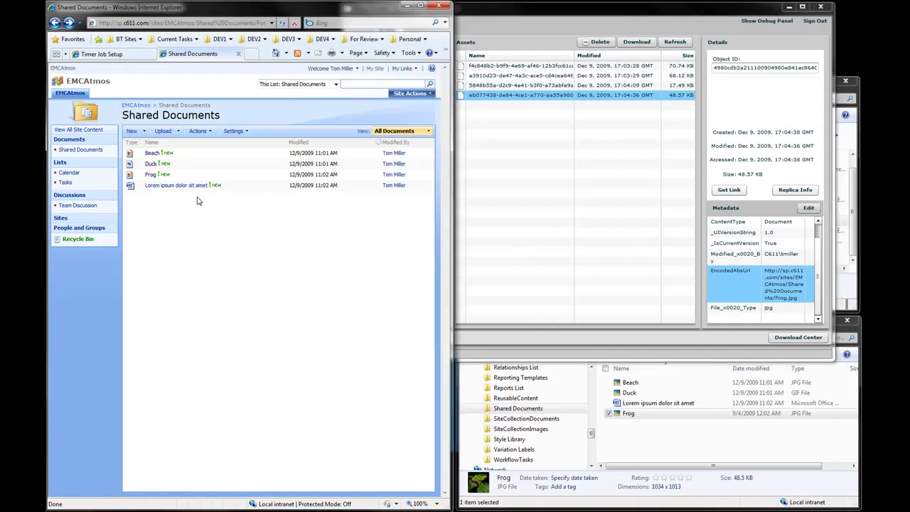
- Add a new column named 'Test' to the Shared Documents library
{"action": "left_click", "coordinate": [234, 132]}
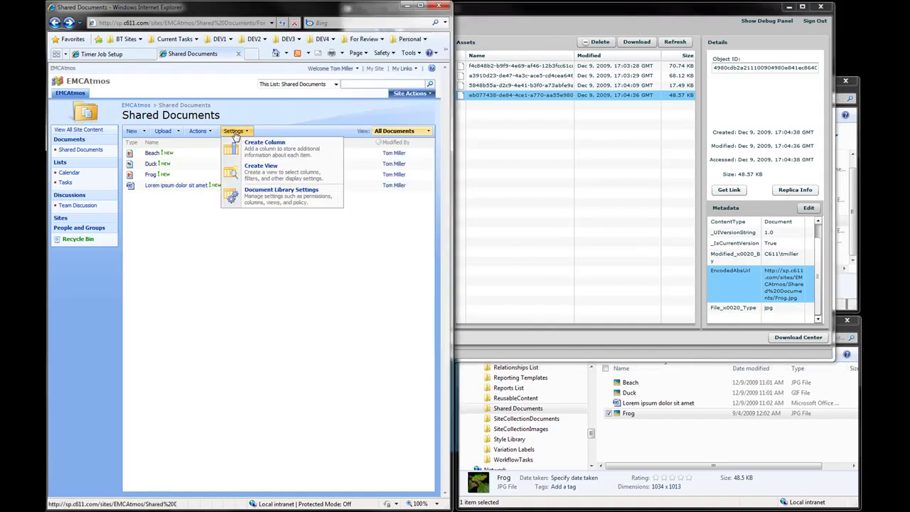
{"action": "left_click", "coordinate": [264, 153]}
{"action": "left_click", "coordinate": [351, 158]}
{"action": "type", "text": "Test"}
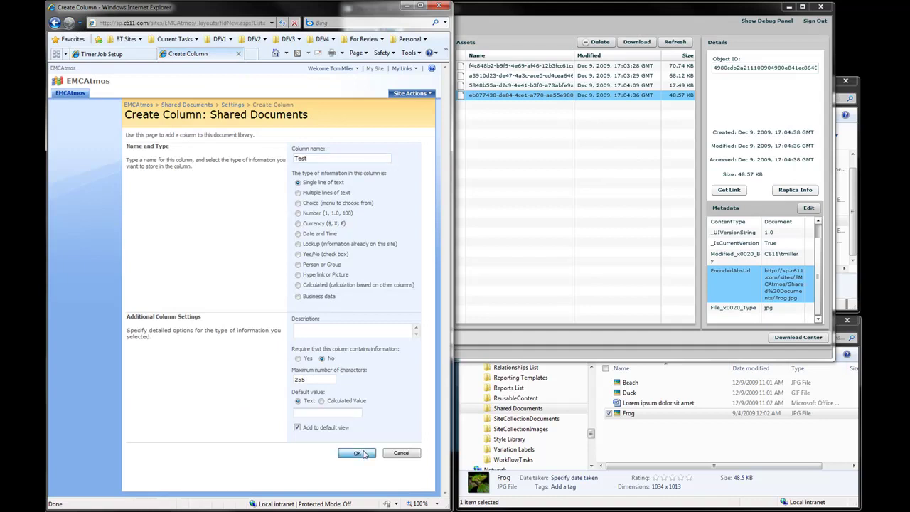
{"action": "key", "text": "Return"}
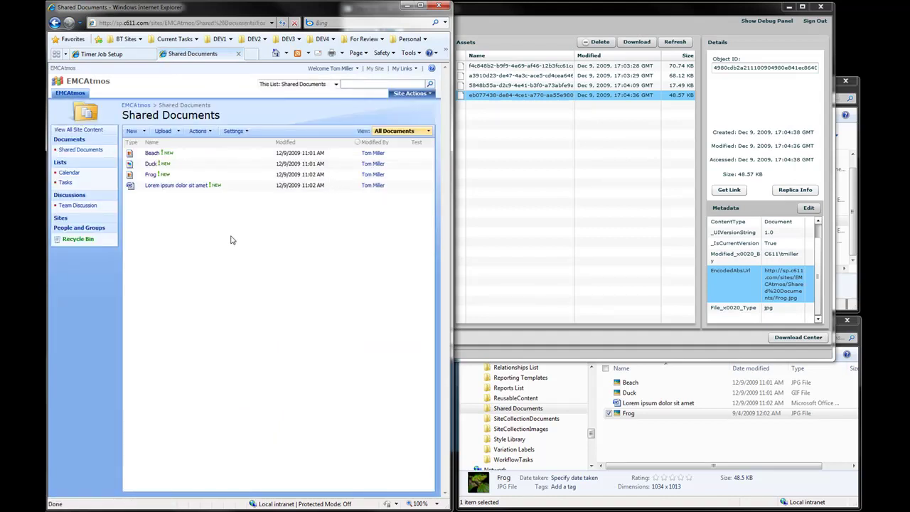
- Set the Frog item's Test property to 'Test'
{"action": "left_click", "coordinate": [229, 178]}
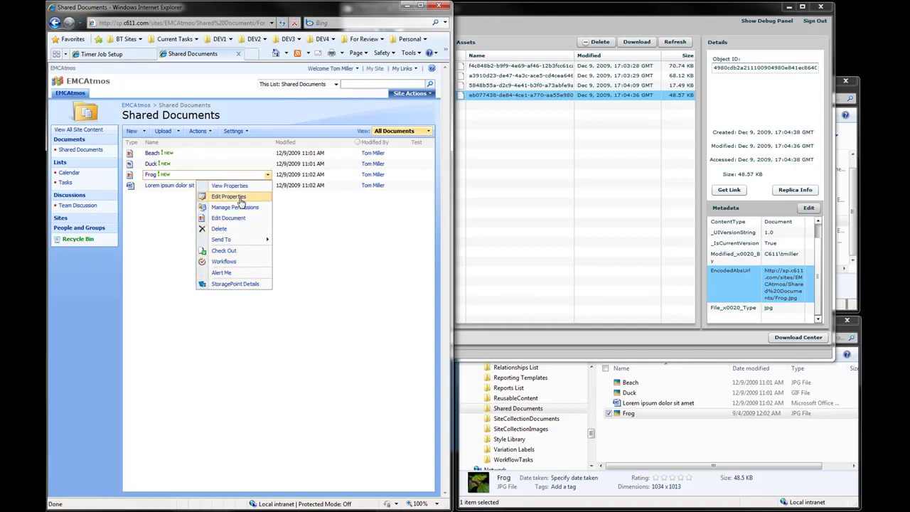
{"action": "left_click", "coordinate": [229, 196]}
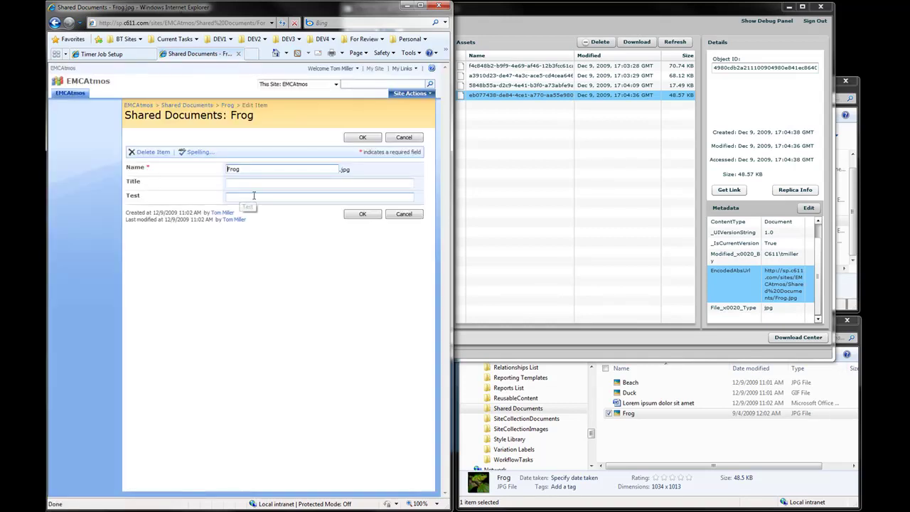
{"action": "left_click", "coordinate": [254, 198]}
{"action": "type", "text": "Test"}
{"action": "left_click", "coordinate": [366, 220]}
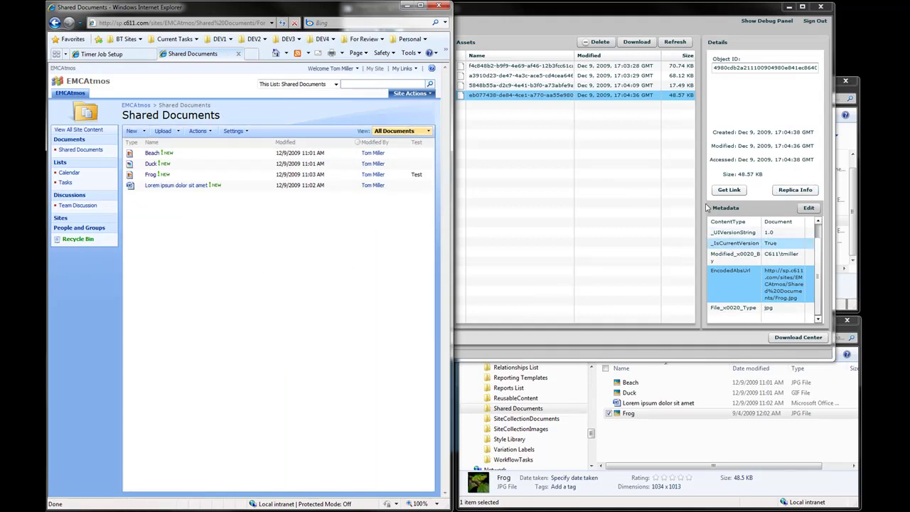
- Refresh Atmos and reselect the 48.57 KB Frog asset to show its new Test metadata entry
{"action": "left_click", "coordinate": [672, 41]}
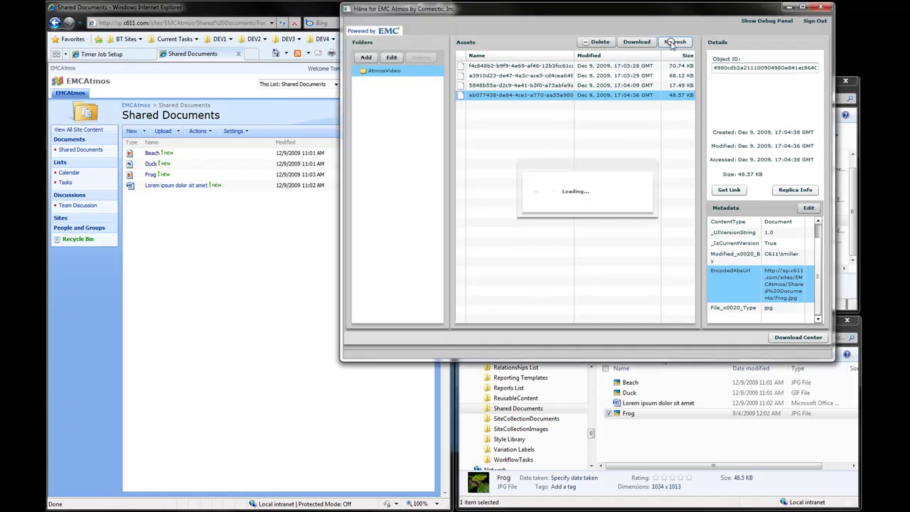
{"action": "left_click", "coordinate": [570, 99]}
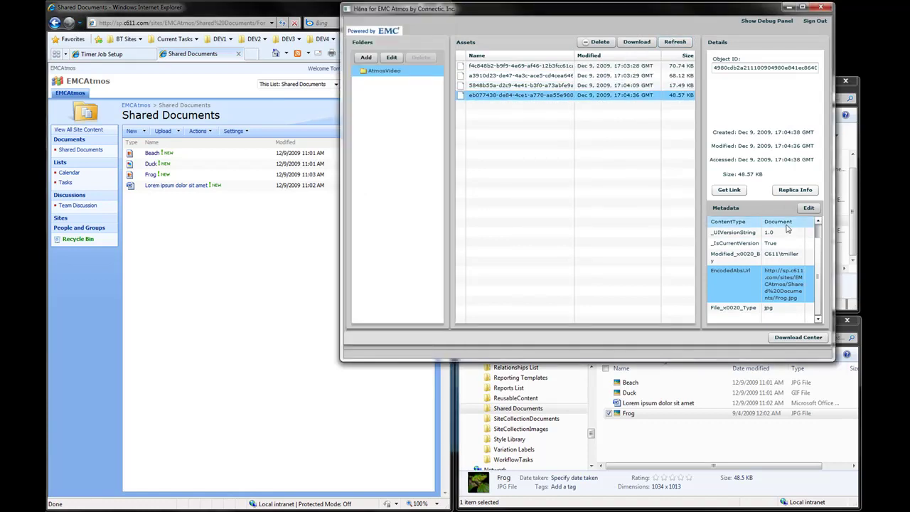
{"action": "scroll", "coordinate": [821, 249], "scroll_direction": "up", "scroll_amount": 1}
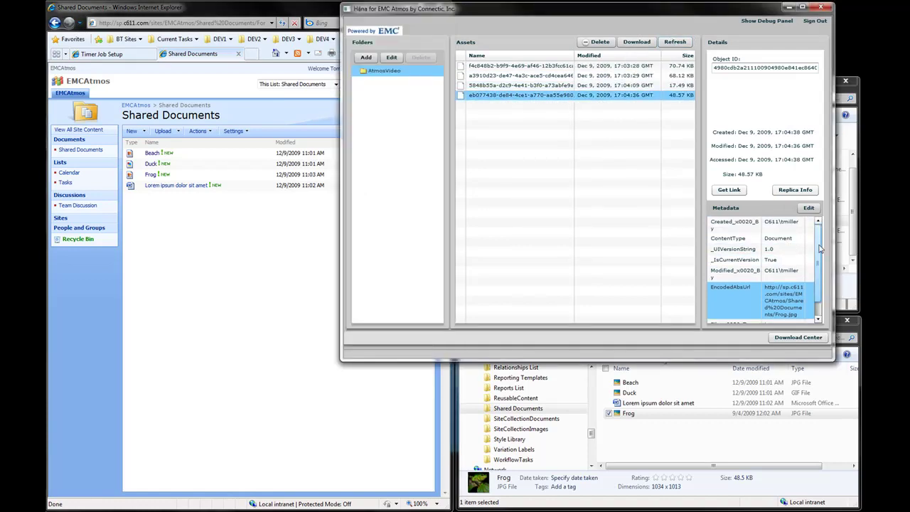
{"action": "left_click", "coordinate": [537, 85]}
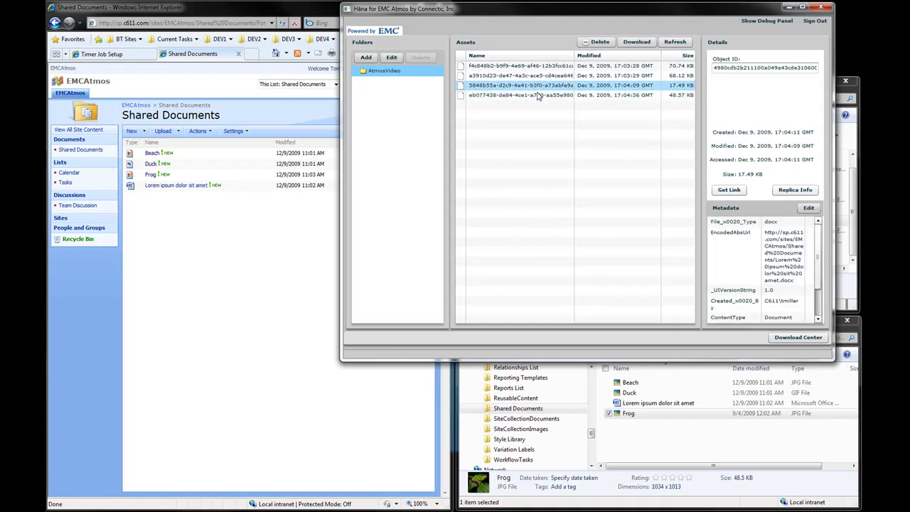
{"action": "left_click", "coordinate": [542, 95]}
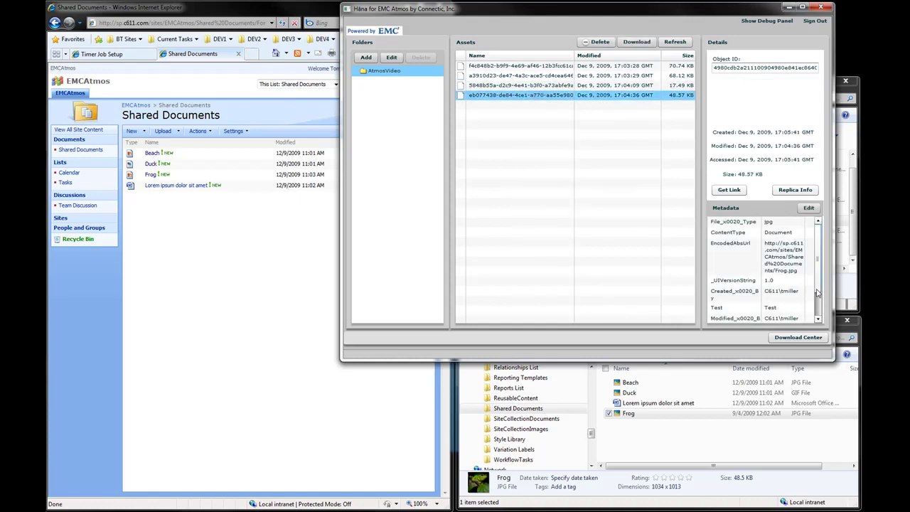
{"action": "scroll", "coordinate": [817, 293], "scroll_direction": "down", "scroll_amount": 2}
{"action": "left_click", "coordinate": [728, 287]}
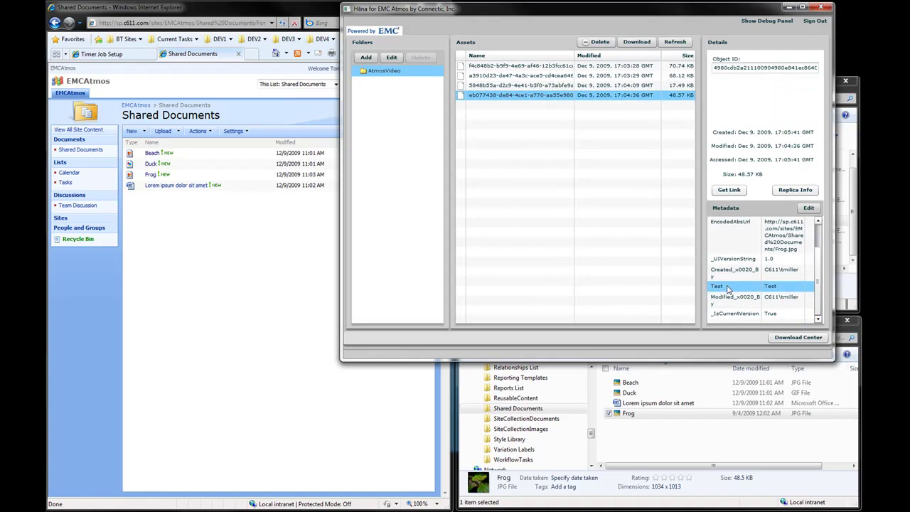